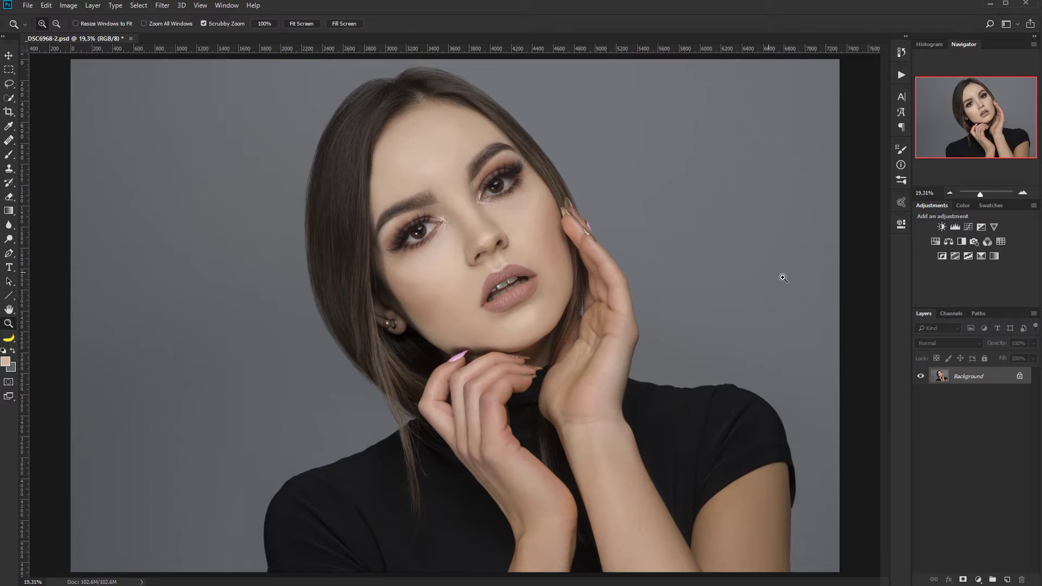
# - Add a new layer above the Background, set its blend mode to Soft Light, and rename it contour
pyautogui.click(1007, 579)
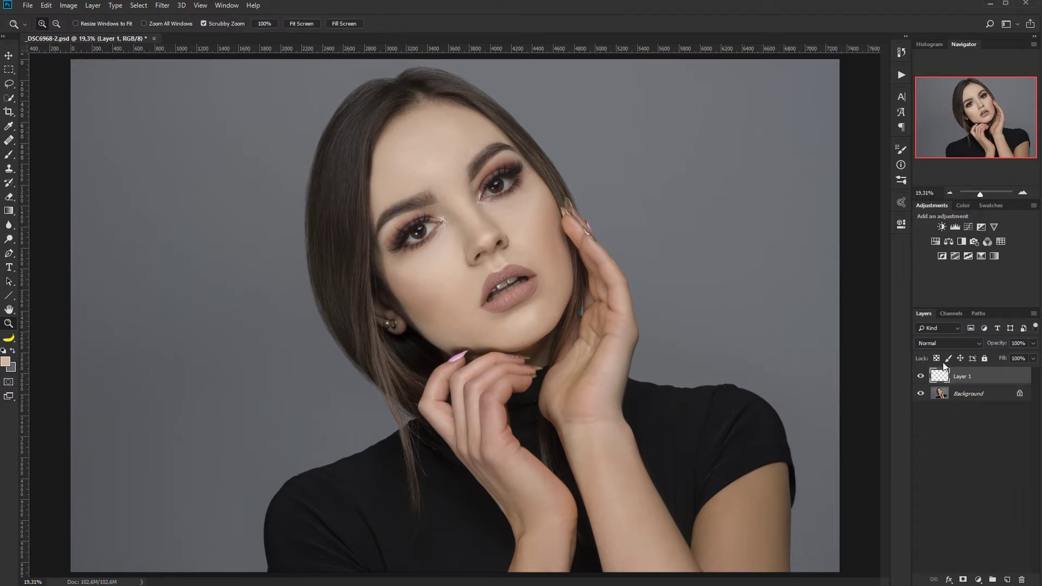
pyautogui.click(942, 344)
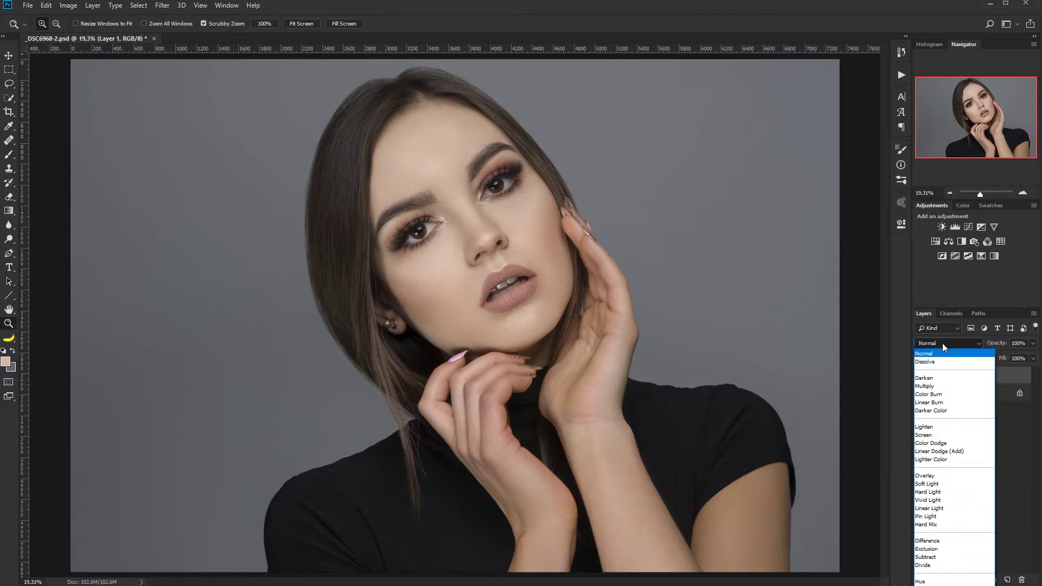
pyautogui.click(938, 483)
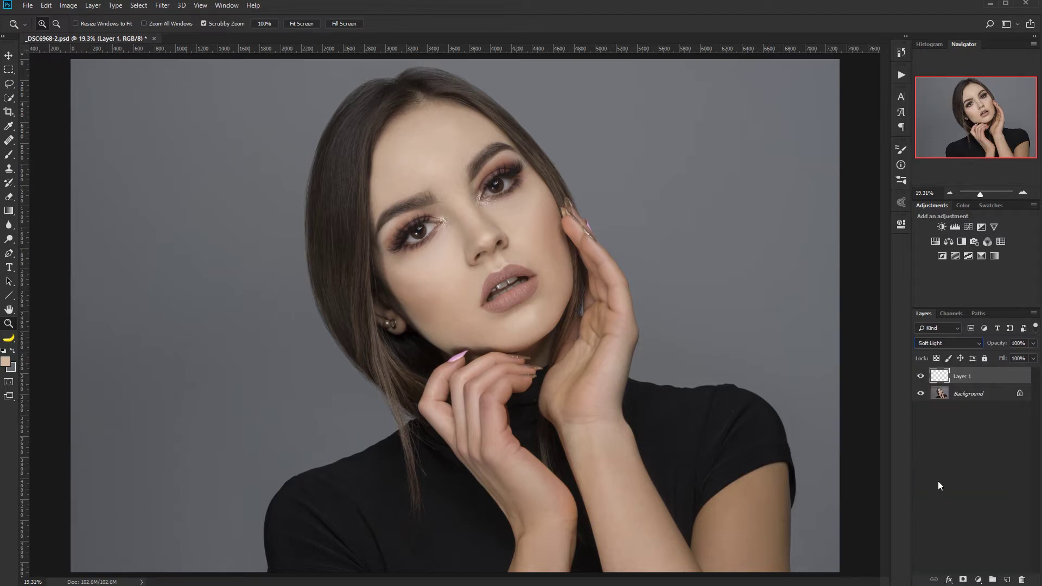
pyautogui.doubleClick(963, 376)
pyautogui.write('contour')
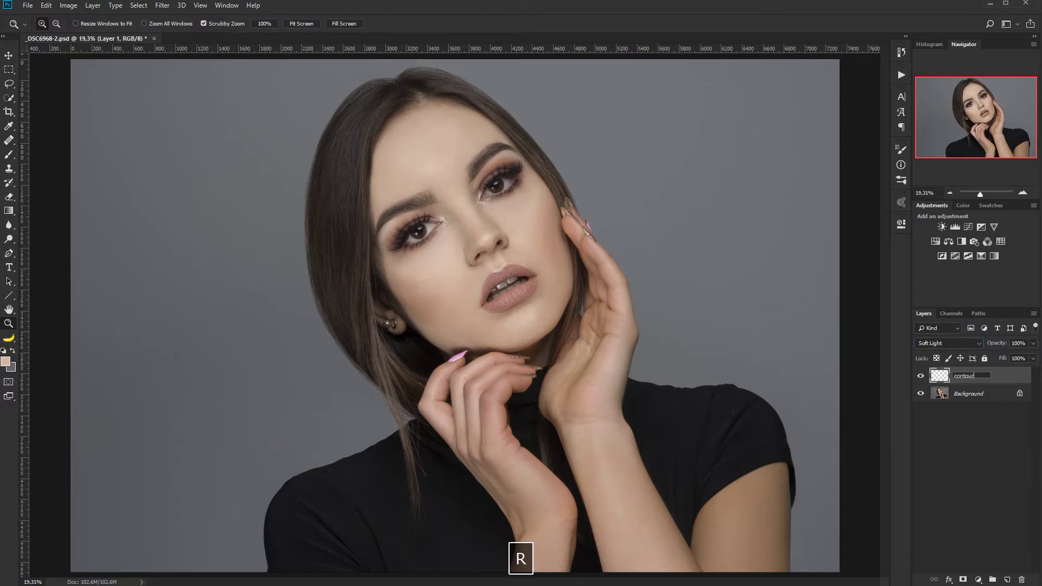
pyautogui.press('Return')
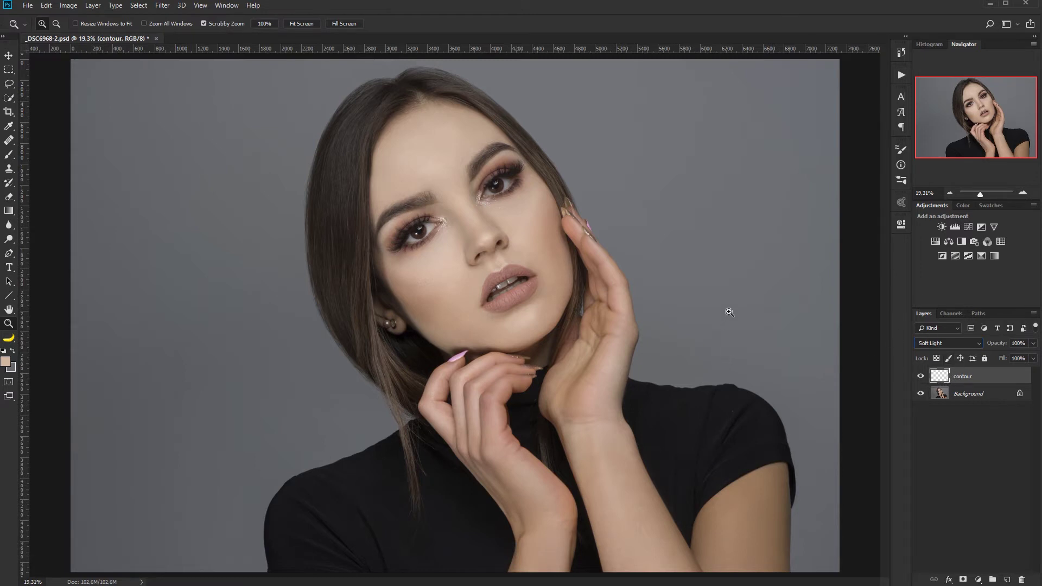
# - Activate the Brush tool and reset the painting colours to default black and white
pyautogui.click(11, 157)
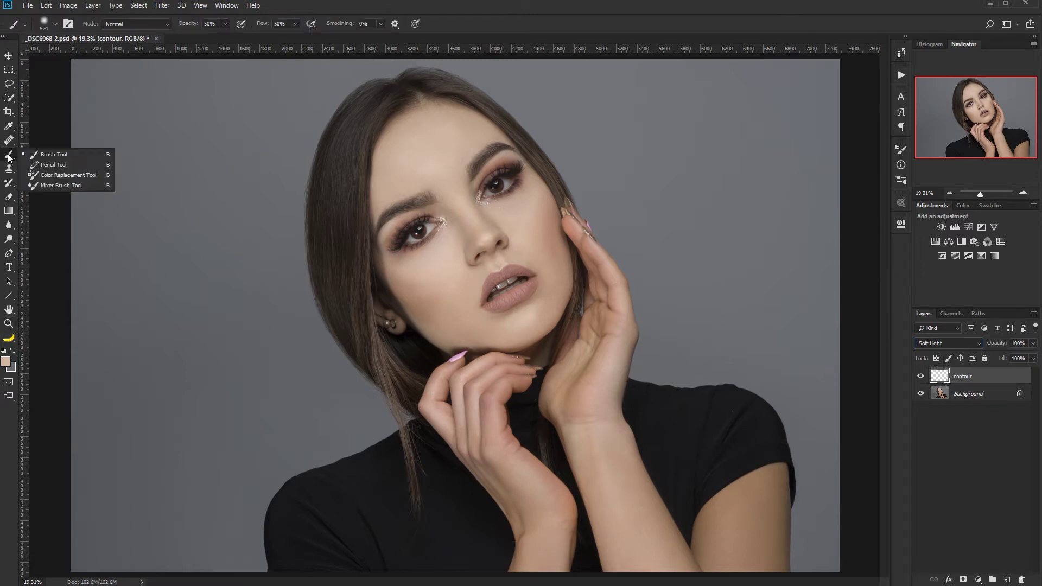
pyautogui.click(70, 154)
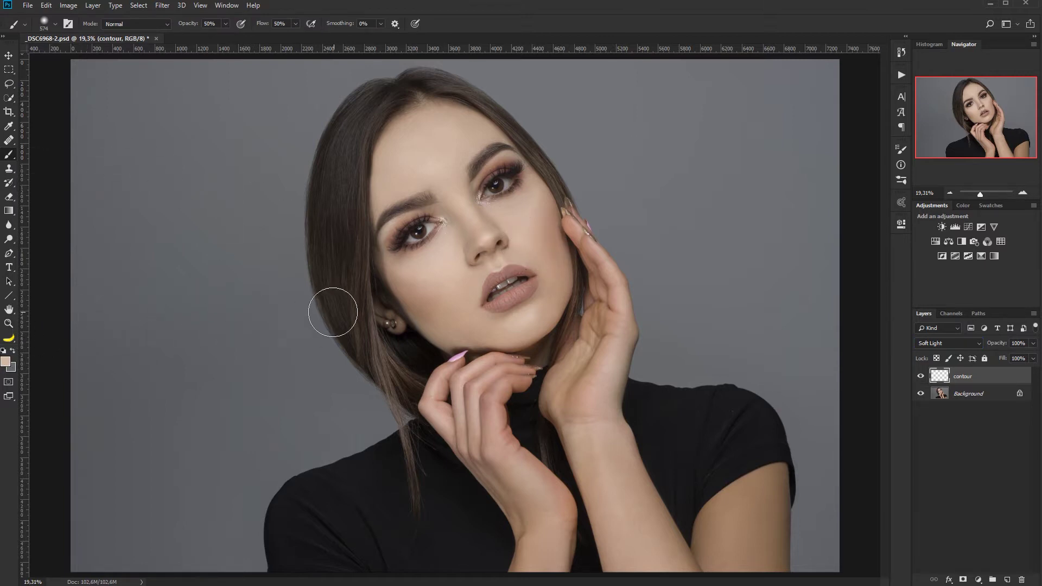
pyautogui.press('d')
pyautogui.press('x')
# - Paint a black and a white test stroke on the grey backdrop beside the face, and undo both
pyautogui.moveTo(596, 163)
pyautogui.mouseDown()
pyautogui.moveTo(800, 128)
pyautogui.moveTo(651, 153)
pyautogui.moveTo(785, 138)
pyautogui.mouseUp()
pyautogui.press('x')
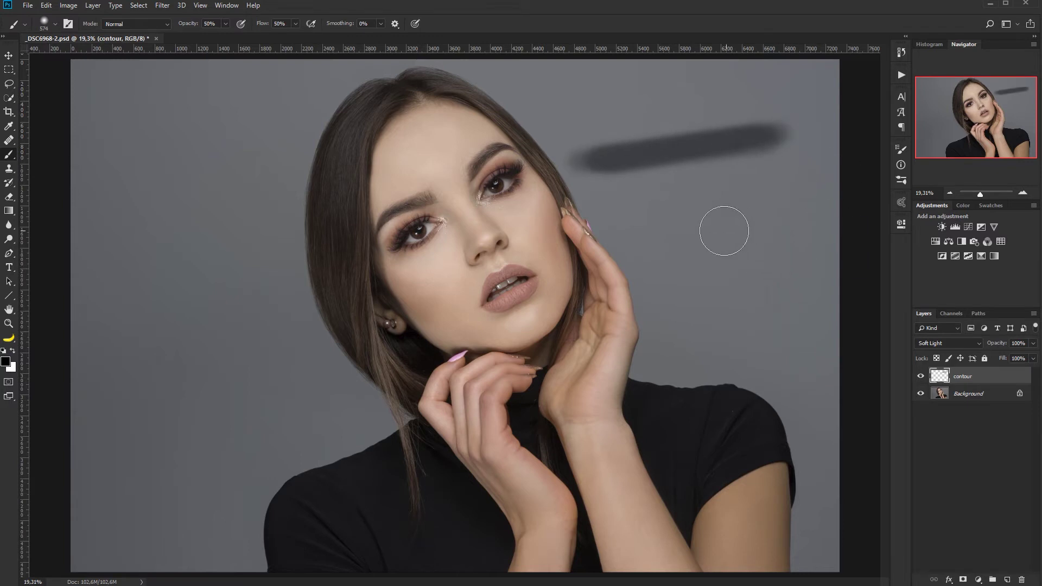
pyautogui.hotkey('ctrl', 'alt', 'z')
pyautogui.moveTo(642, 214)
pyautogui.mouseDown()
pyautogui.moveTo(791, 189)
pyautogui.moveTo(635, 217)
pyautogui.moveTo(715, 208)
pyautogui.mouseUp()
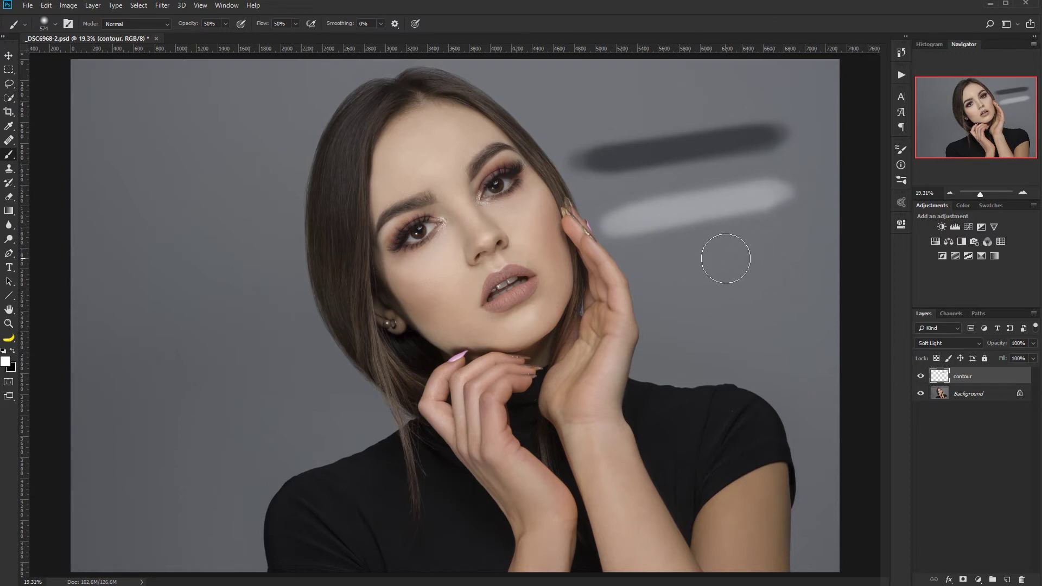
pyautogui.hotkey('ctrl', 'alt', 'z')
pyautogui.hotkey('ctrl', 'alt', 'z')
pyautogui.hotkey('ctrl', 'alt', 'z')
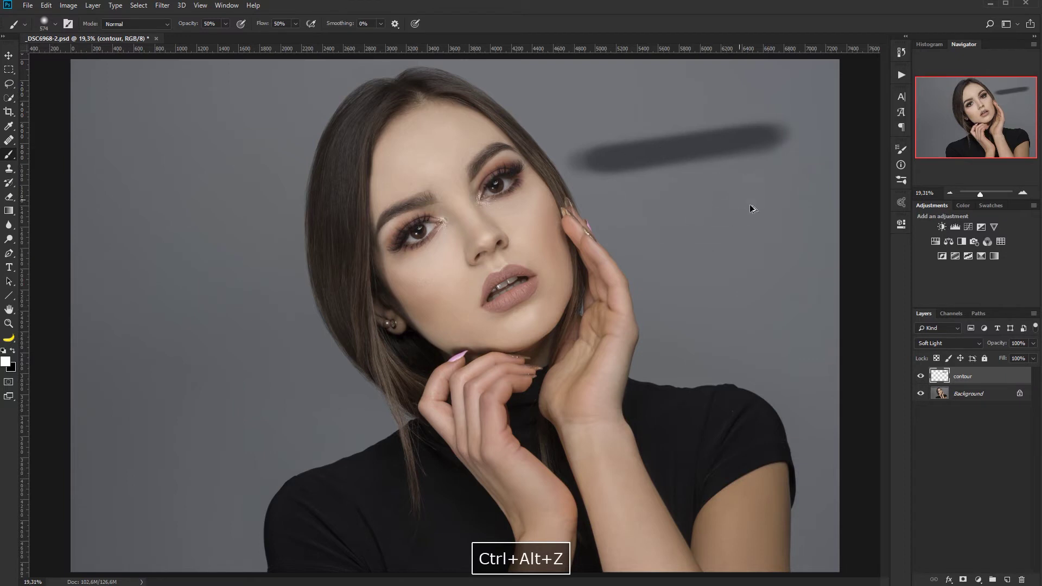
pyautogui.hotkey('ctrl', 'alt', 'z')
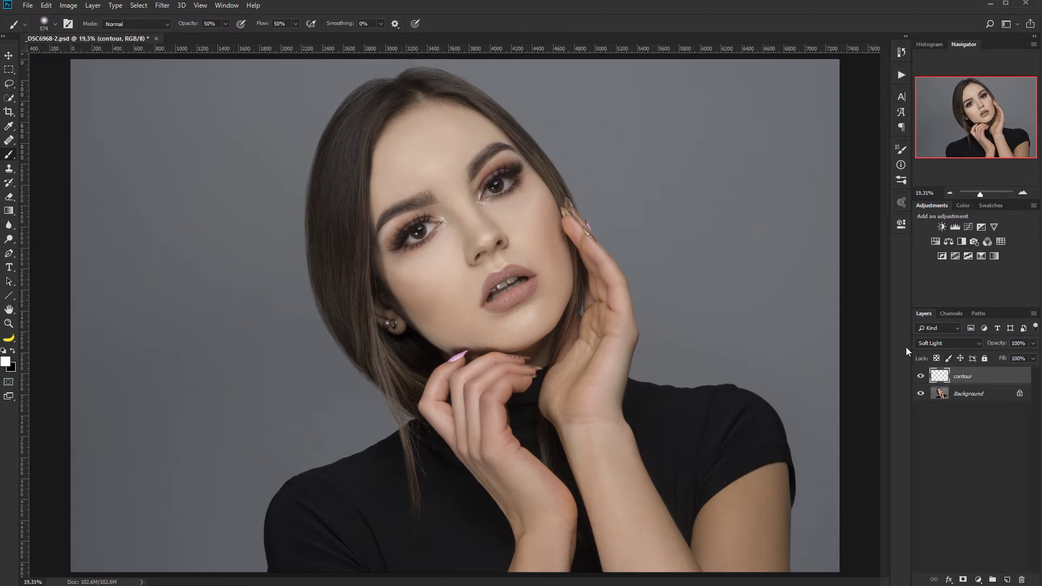
# - Paint black contour shadows along the hairline, side of the nose, both cheek hollows and the jawline on the contour layer
pyautogui.press('x')
pyautogui.moveTo(361, 128)
pyautogui.mouseDown()
pyautogui.moveTo(390, 117)
pyautogui.moveTo(369, 185)
pyautogui.moveTo(365, 163)
pyautogui.moveTo(477, 98)
pyautogui.moveTo(437, 99)
pyautogui.moveTo(485, 122)
pyautogui.moveTo(379, 111)
pyautogui.moveTo(476, 135)
pyautogui.moveTo(494, 179)
pyautogui.moveTo(495, 98)
pyautogui.moveTo(372, 128)
pyautogui.moveTo(436, 205)
pyautogui.moveTo(472, 228)
pyautogui.moveTo(477, 202)
pyautogui.moveTo(480, 234)
pyautogui.moveTo(483, 193)
pyautogui.moveTo(542, 232)
pyautogui.moveTo(548, 259)
pyautogui.mouseUp()
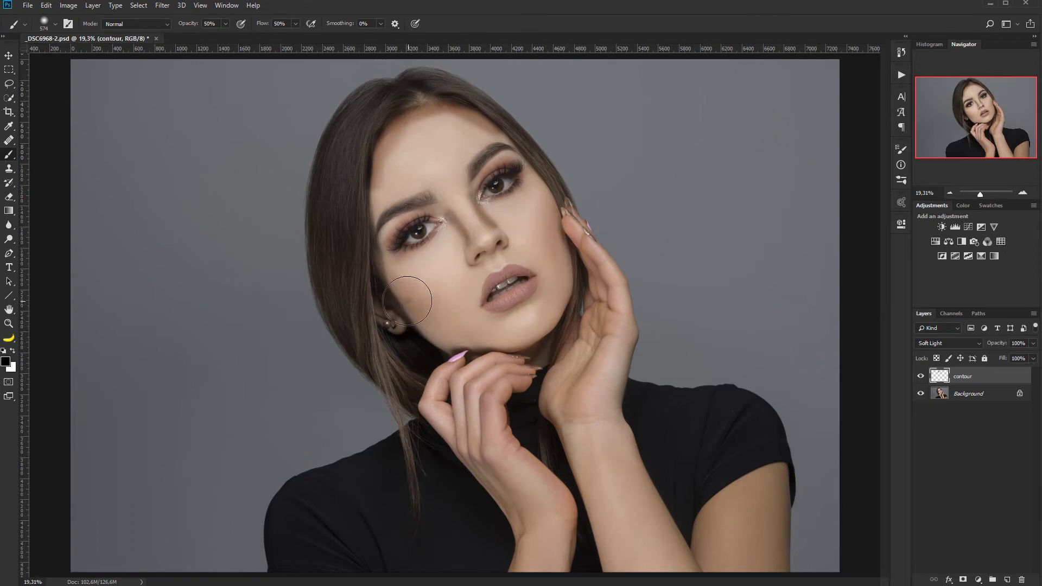
pyautogui.moveTo(407, 300)
pyautogui.mouseDown()
pyautogui.moveTo(490, 319)
pyautogui.moveTo(405, 300)
pyautogui.mouseUp()
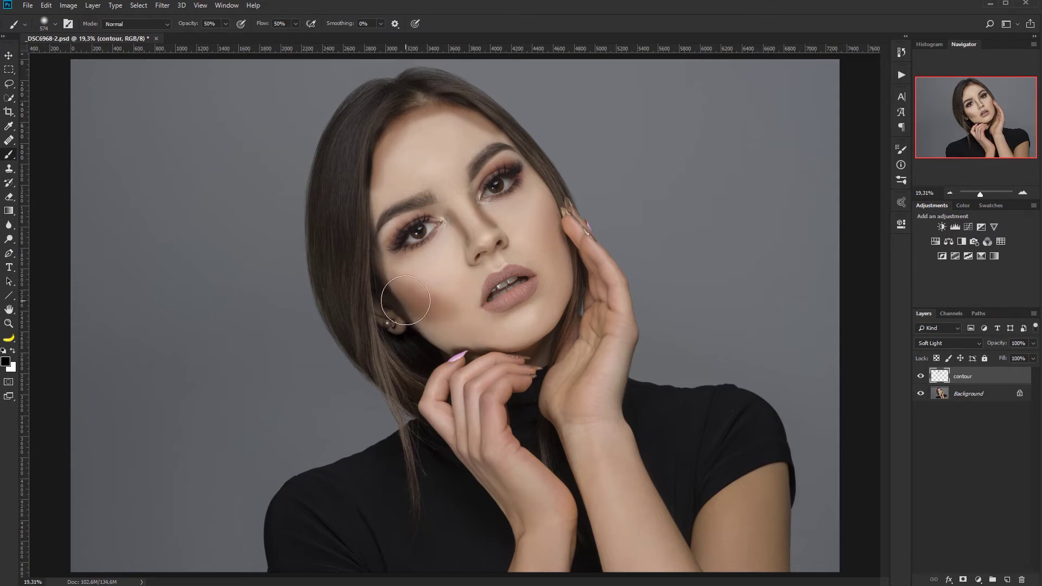
pyautogui.moveTo(562, 277)
pyautogui.mouseDown()
pyautogui.moveTo(549, 214)
pyautogui.moveTo(541, 251)
pyautogui.moveTo(550, 206)
pyautogui.moveTo(556, 265)
pyautogui.moveTo(560, 218)
pyautogui.moveTo(537, 228)
pyautogui.mouseUp()
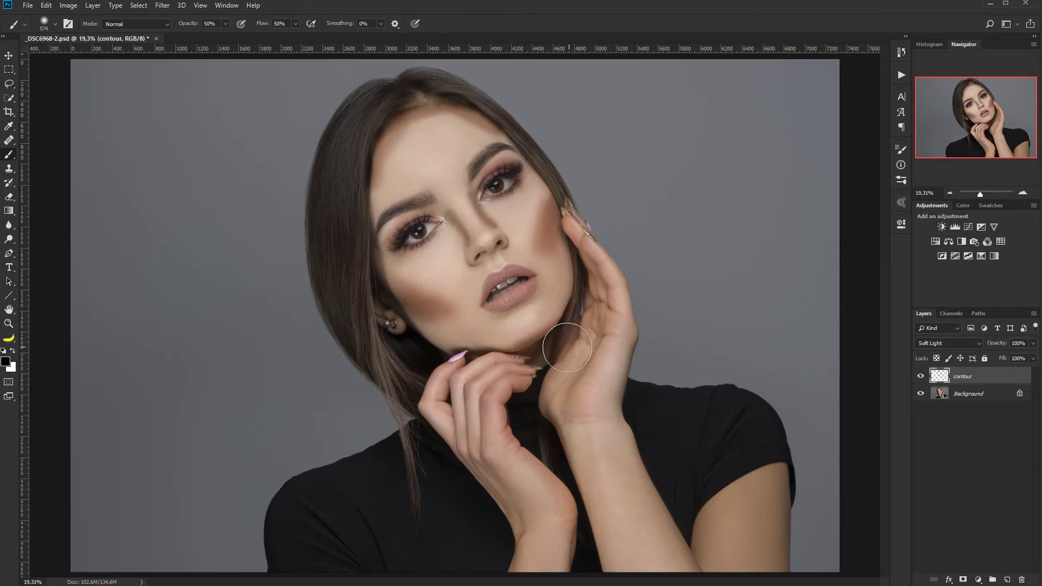
pyautogui.moveTo(567, 347)
pyautogui.mouseDown()
pyautogui.moveTo(586, 304)
pyautogui.moveTo(526, 347)
pyautogui.moveTo(559, 332)
pyautogui.moveTo(572, 306)
pyautogui.moveTo(548, 334)
pyautogui.mouseUp()
# - Paint white highlights on the nose, forehead, upper cheeks under the eyes and chin on the contour layer
pyautogui.press('x')
pyautogui.moveTo(456, 232)
pyautogui.mouseDown()
pyautogui.moveTo(438, 199)
pyautogui.moveTo(408, 193)
pyautogui.moveTo(420, 170)
pyautogui.moveTo(451, 168)
pyautogui.moveTo(440, 174)
pyautogui.moveTo(436, 159)
pyautogui.moveTo(460, 181)
pyautogui.moveTo(421, 155)
pyautogui.moveTo(451, 186)
pyautogui.moveTo(428, 167)
pyautogui.moveTo(429, 153)
pyautogui.moveTo(460, 180)
pyautogui.moveTo(423, 164)
pyautogui.moveTo(442, 177)
pyautogui.moveTo(462, 171)
pyautogui.moveTo(411, 158)
pyautogui.mouseUp()
pyautogui.moveTo(435, 166)
pyautogui.mouseDown()
pyautogui.moveTo(499, 205)
pyautogui.moveTo(475, 215)
pyautogui.moveTo(461, 196)
pyautogui.moveTo(491, 243)
pyautogui.moveTo(449, 192)
pyautogui.moveTo(491, 239)
pyautogui.moveTo(476, 211)
pyautogui.moveTo(402, 162)
pyautogui.moveTo(421, 151)
pyautogui.moveTo(448, 156)
pyautogui.moveTo(428, 260)
pyautogui.mouseUp()
pyautogui.moveTo(530, 223)
pyautogui.mouseDown()
pyautogui.moveTo(516, 205)
pyautogui.moveTo(507, 213)
pyautogui.moveTo(523, 199)
pyautogui.moveTo(509, 215)
pyautogui.moveTo(524, 201)
pyautogui.moveTo(519, 319)
pyautogui.moveTo(506, 270)
pyautogui.moveTo(487, 262)
pyautogui.moveTo(501, 259)
pyautogui.moveTo(491, 262)
pyautogui.moveTo(514, 280)
pyautogui.moveTo(522, 327)
pyautogui.moveTo(511, 327)
pyautogui.moveTo(537, 314)
pyautogui.moveTo(510, 329)
pyautogui.moveTo(554, 308)
pyautogui.mouseUp()
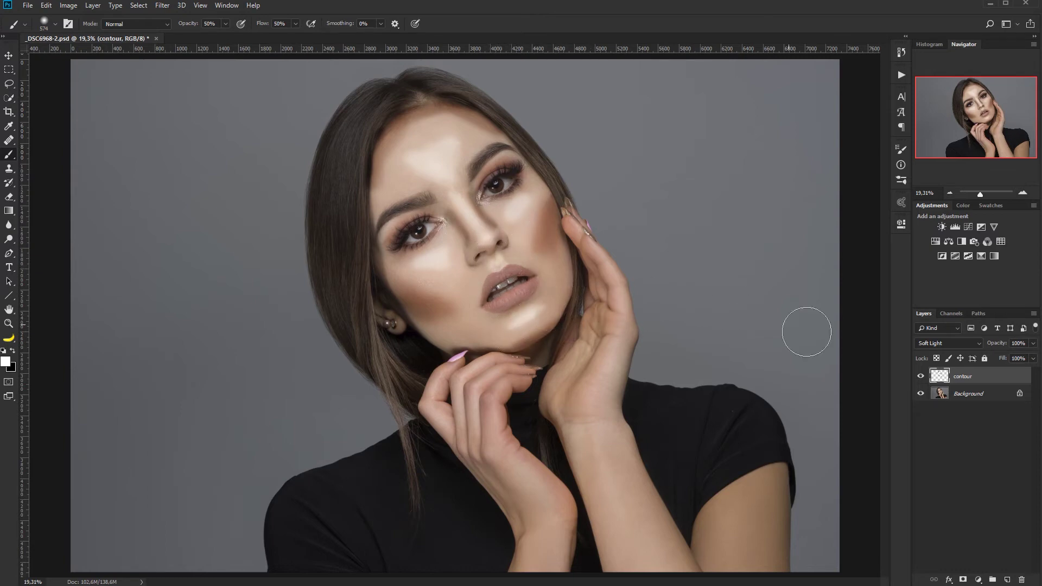
# - Compare the portrait with and without the painted contour strokes by switching the contour layer's visibility
pyautogui.click(920, 376)
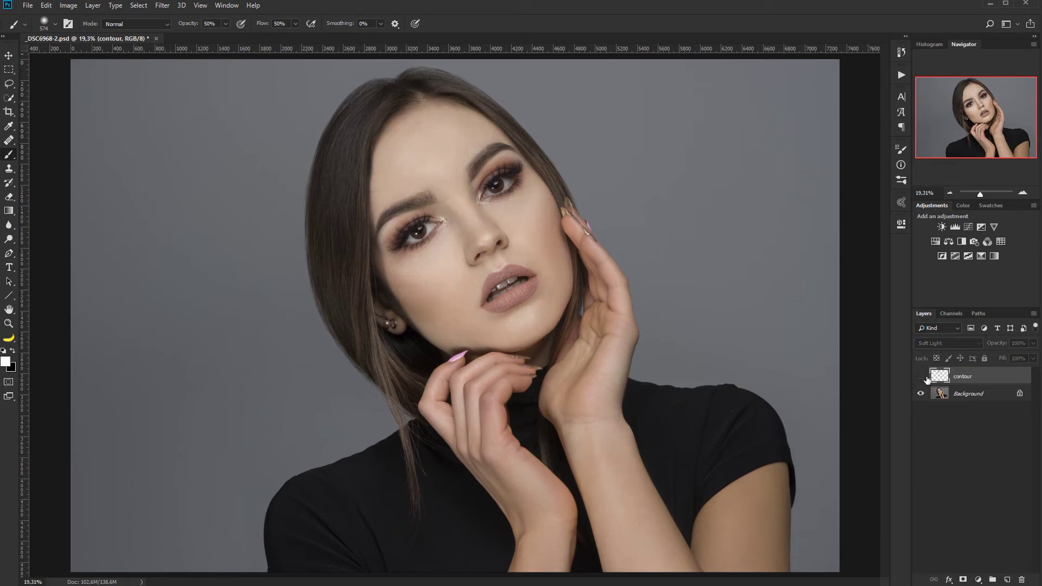
pyautogui.click(922, 377)
pyautogui.click(921, 377)
pyautogui.click(921, 376)
pyautogui.click(920, 378)
pyautogui.click(921, 378)
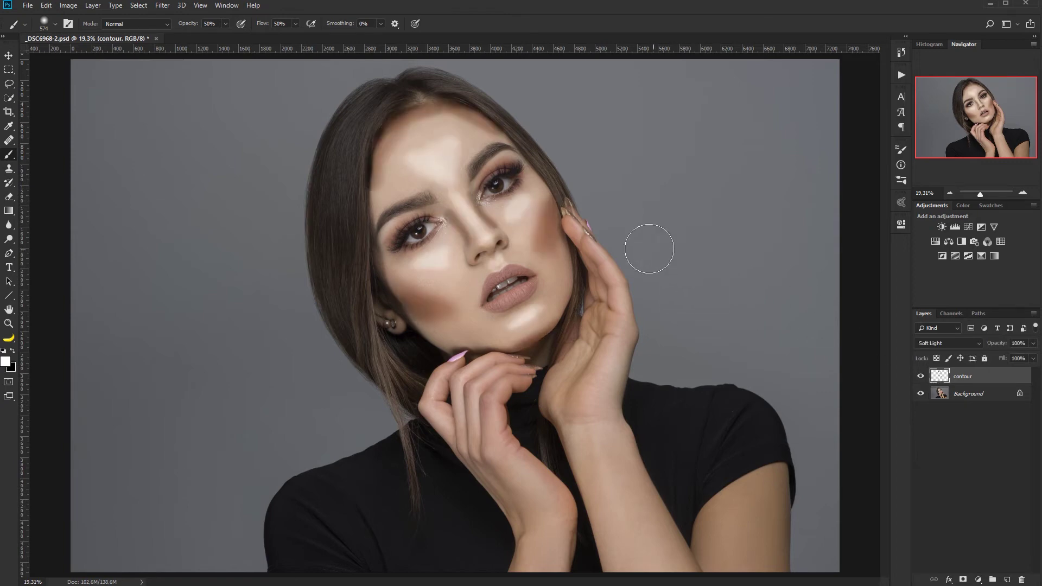
# - Blend the strokes on the contour layer with a Gaussian Blur of about 104 pixels radius
pyautogui.press('v')
pyautogui.click(162, 6)
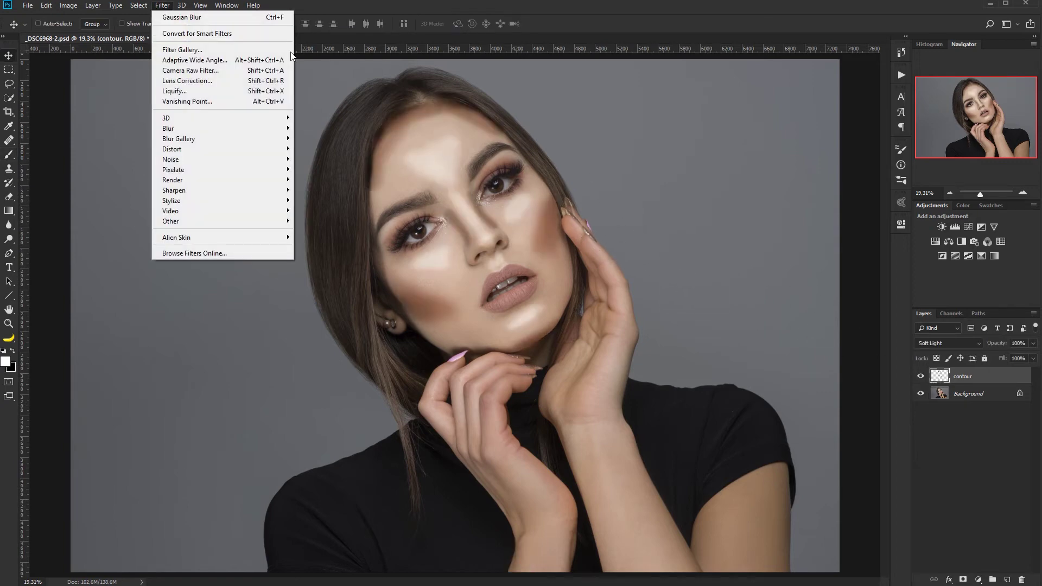
pyautogui.moveTo(220, 127)
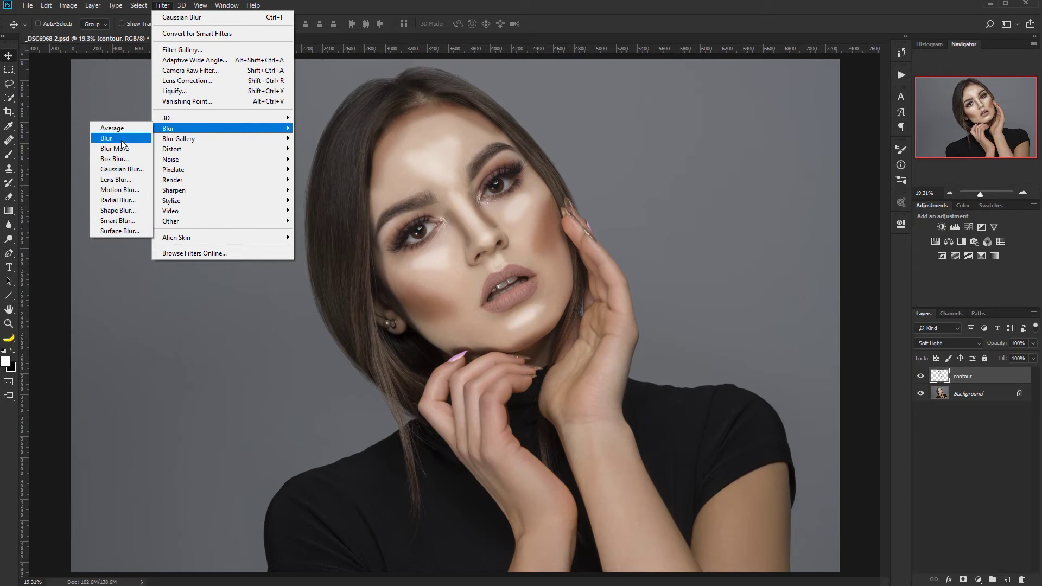
pyautogui.click(122, 169)
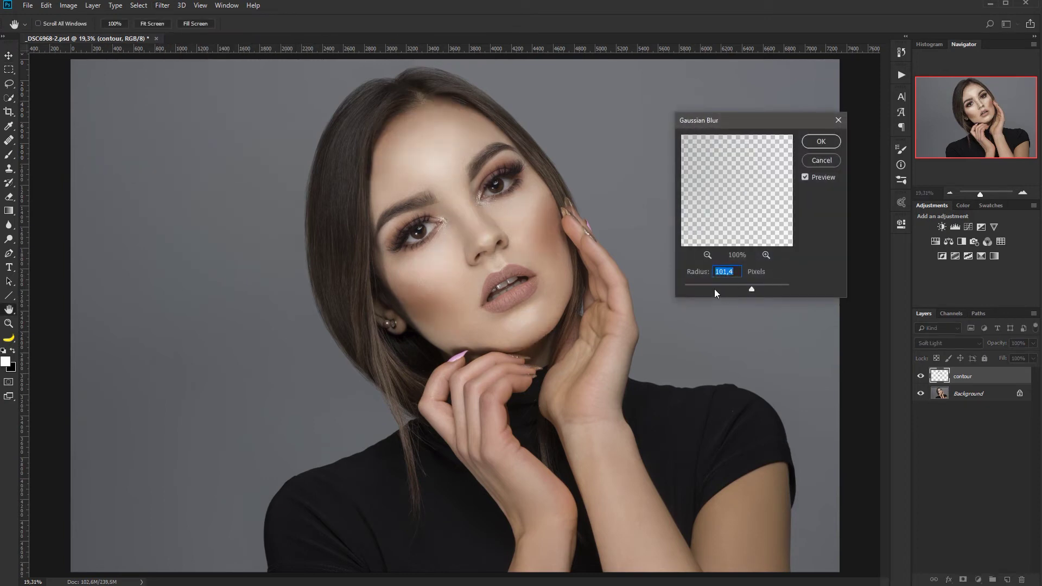
pyautogui.moveTo(715, 290); pyautogui.dragTo(704, 301)
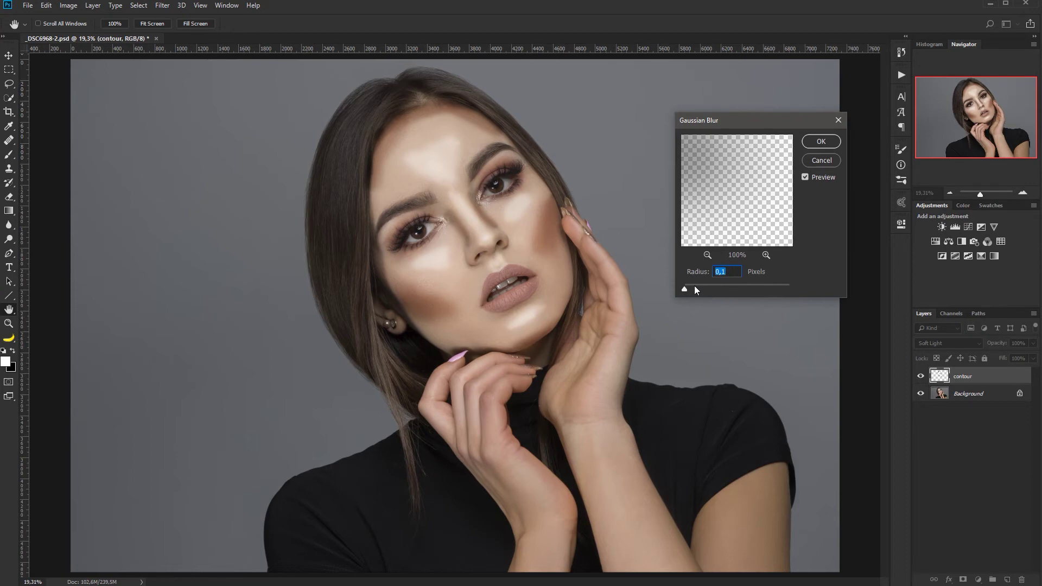
pyautogui.moveTo(711, 288); pyautogui.dragTo(739, 290)
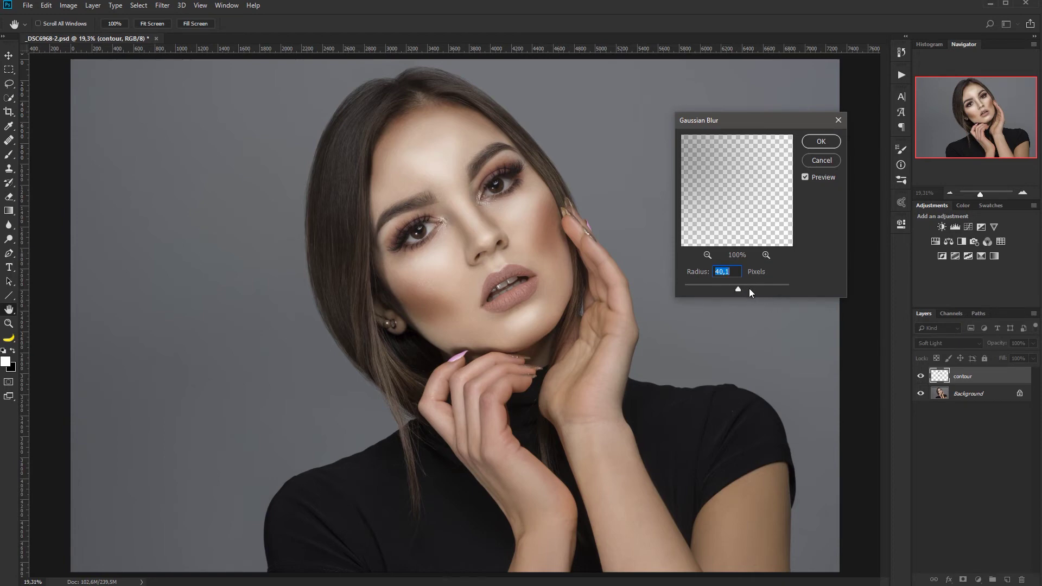
pyautogui.moveTo(750, 287); pyautogui.dragTo(755, 288)
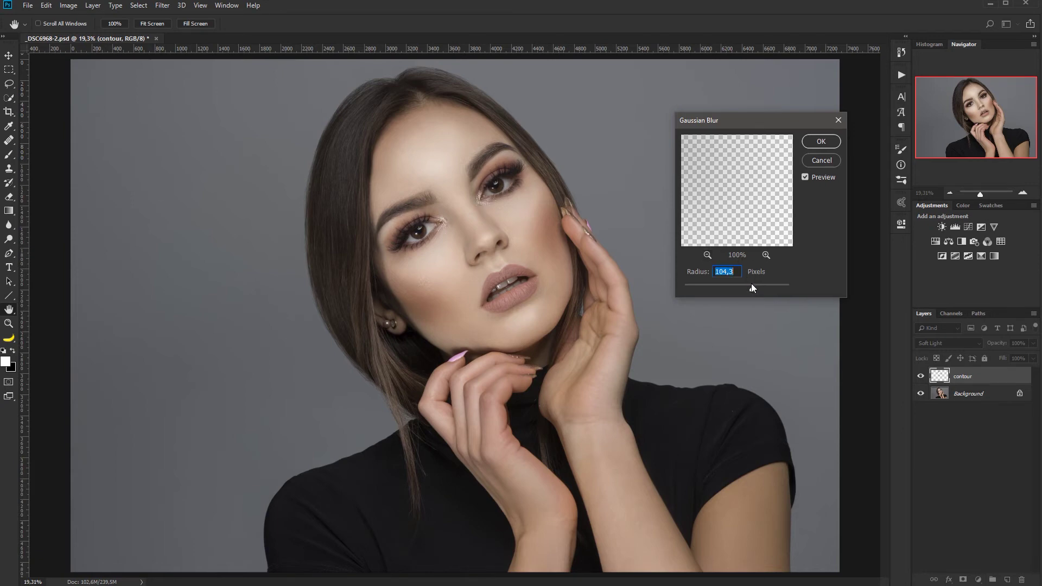
pyautogui.moveTo(750, 285); pyautogui.dragTo(755, 283)
pyautogui.click(834, 142)
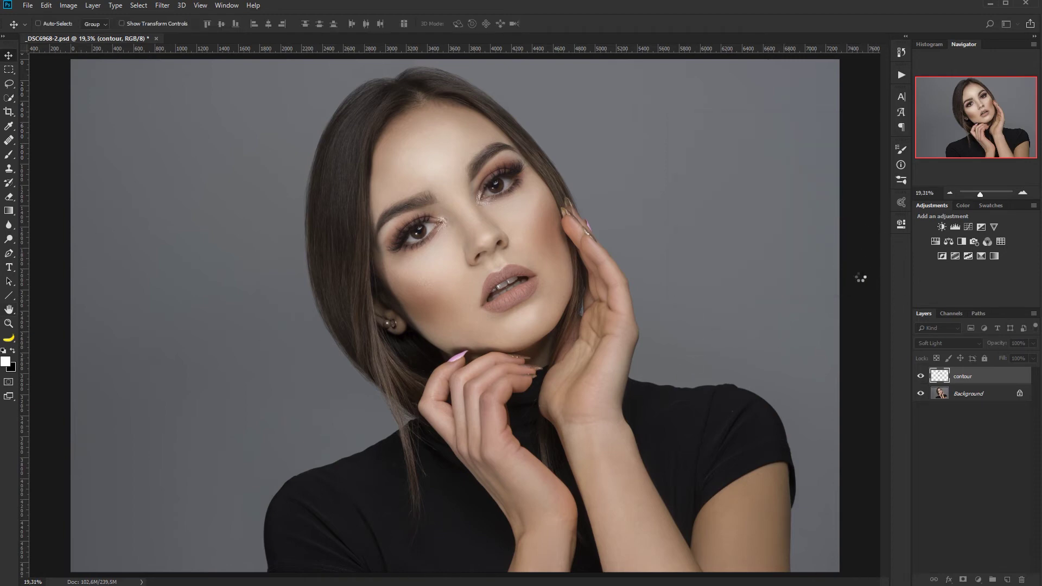
# - Examine the blurred contouring on the face before and after by repeatedly hiding and showing the contour layer
pyautogui.click(921, 378)
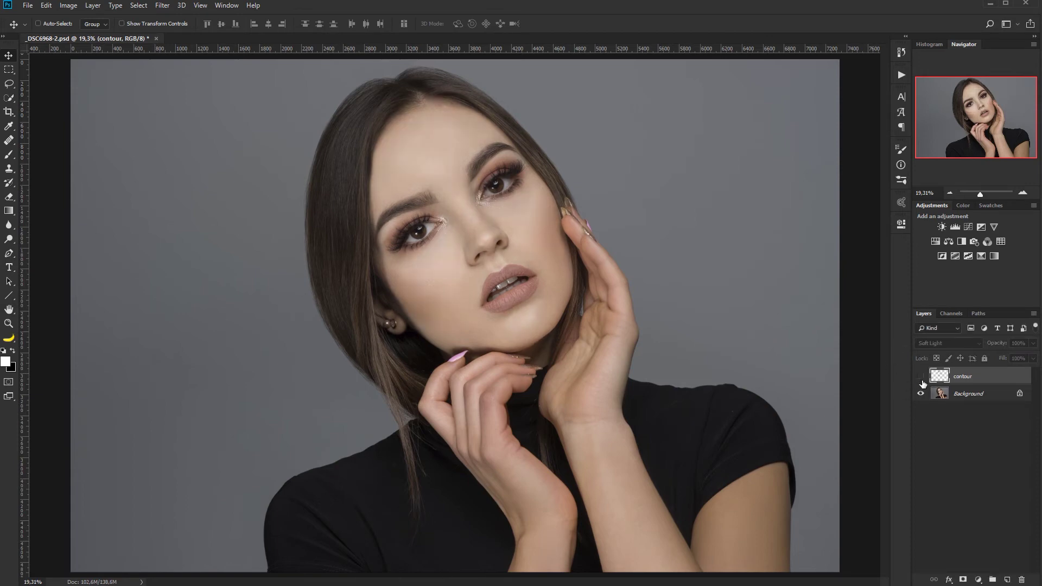
pyautogui.click(921, 378)
pyautogui.click(922, 378)
pyautogui.click(921, 378)
pyautogui.click(921, 378)
pyautogui.click(921, 377)
pyautogui.click(920, 377)
pyautogui.click(921, 378)
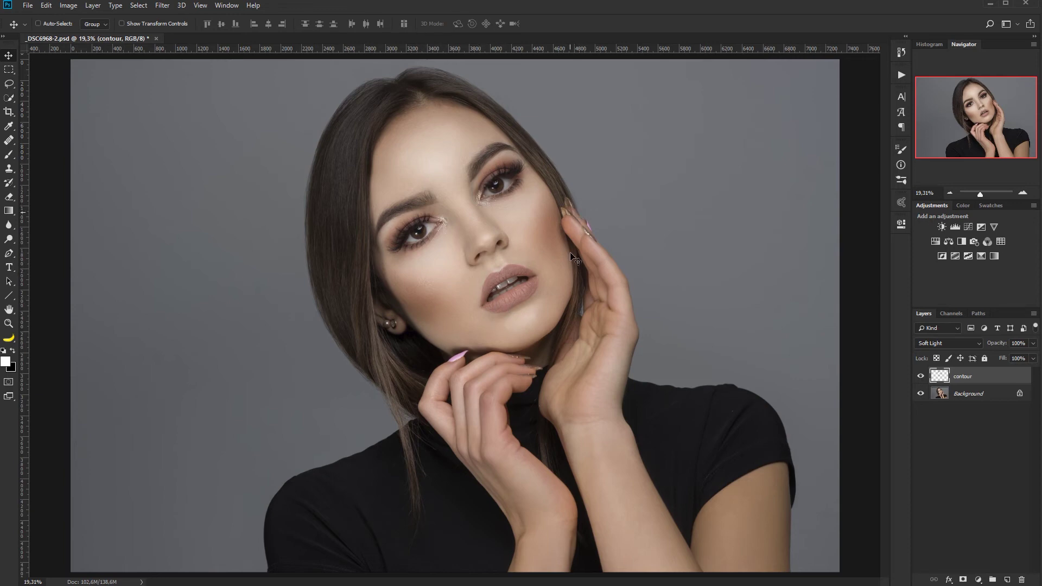
pyautogui.click(921, 376)
pyautogui.click(920, 376)
pyautogui.click(921, 376)
pyautogui.click(920, 377)
pyautogui.click(920, 376)
pyautogui.click(920, 376)
pyautogui.click(922, 378)
pyautogui.click(925, 379)
# - Hide the contour layer and select the skin tones on the Background layer with Color Range, sampling the face at fuzziness 150
pyautogui.click(920, 376)
pyautogui.click(939, 393)
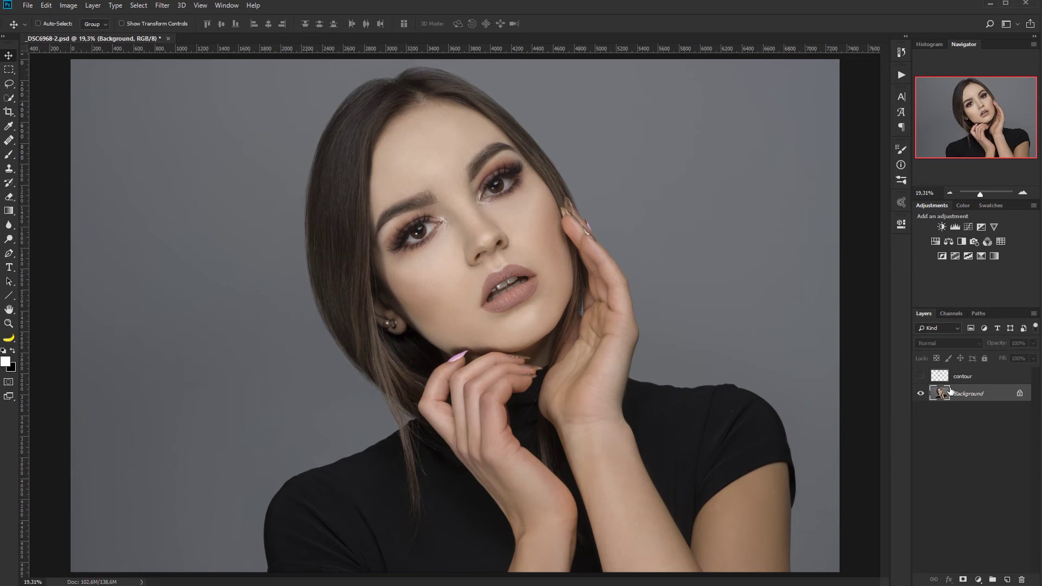
pyautogui.click(161, 6)
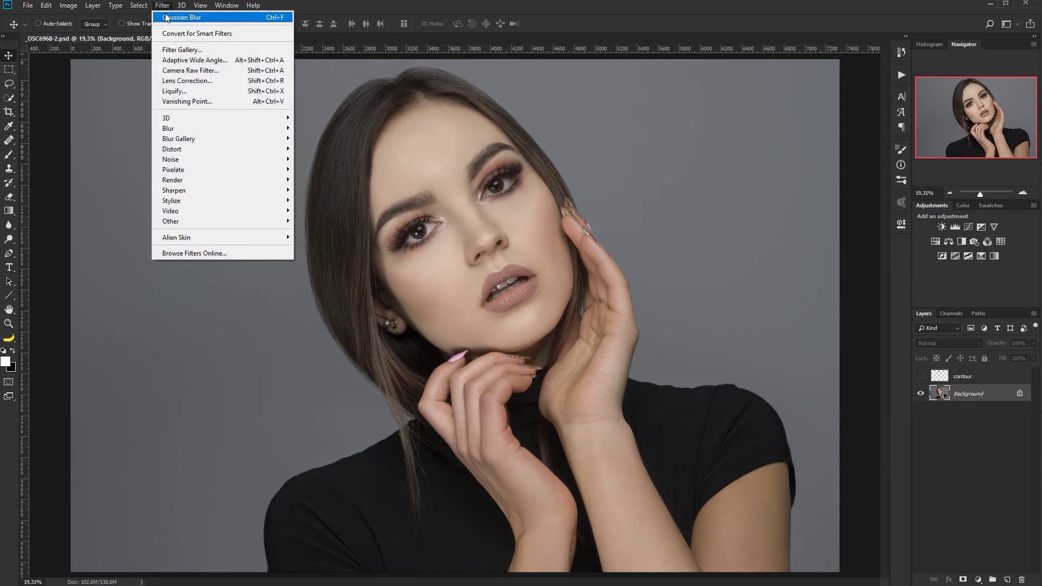
pyautogui.moveTo(145, 6)
pyautogui.click(160, 113)
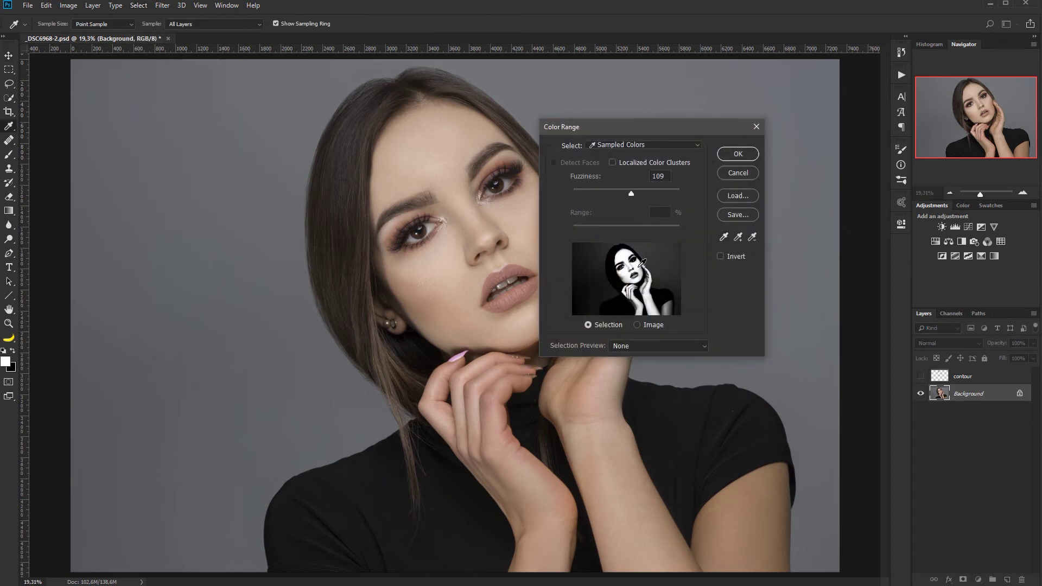
pyautogui.moveTo(635, 267); pyautogui.dragTo(632, 255)
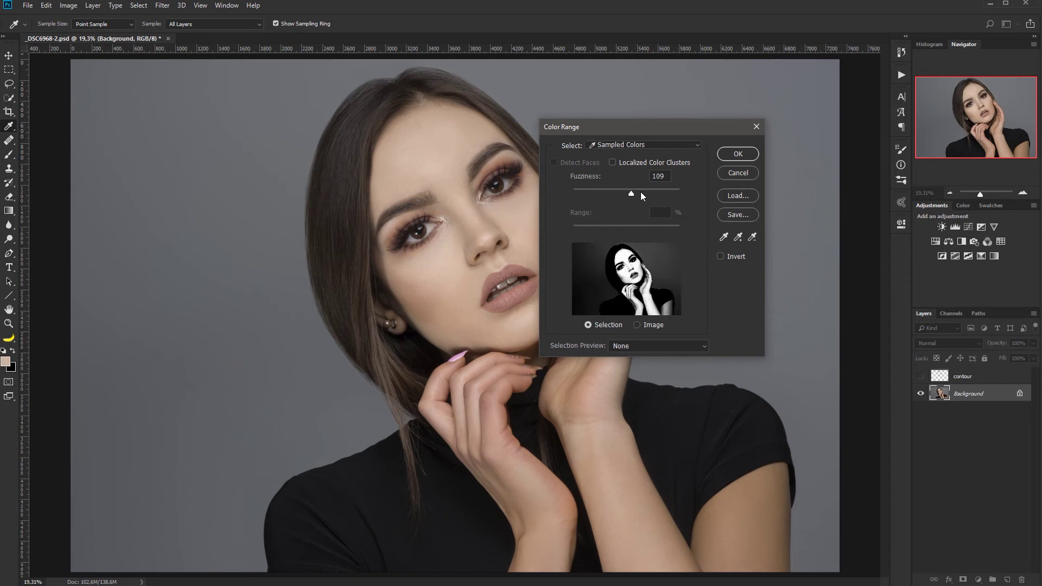
pyautogui.moveTo(631, 194); pyautogui.dragTo(652, 193)
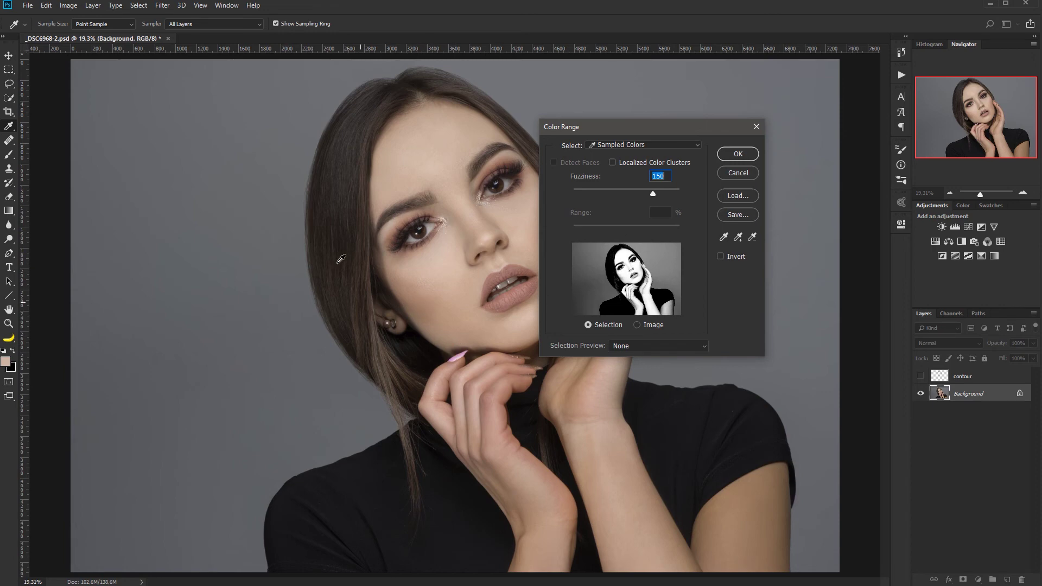
pyautogui.click(737, 153)
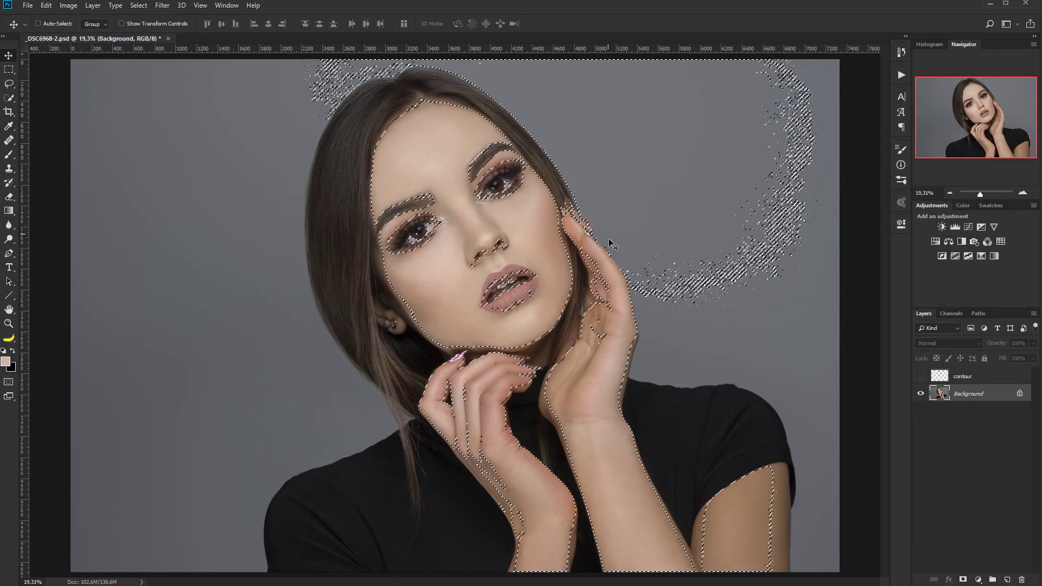
# - Show the contour layer again and add a layer mask to it from the skin selection
pyautogui.click(919, 376)
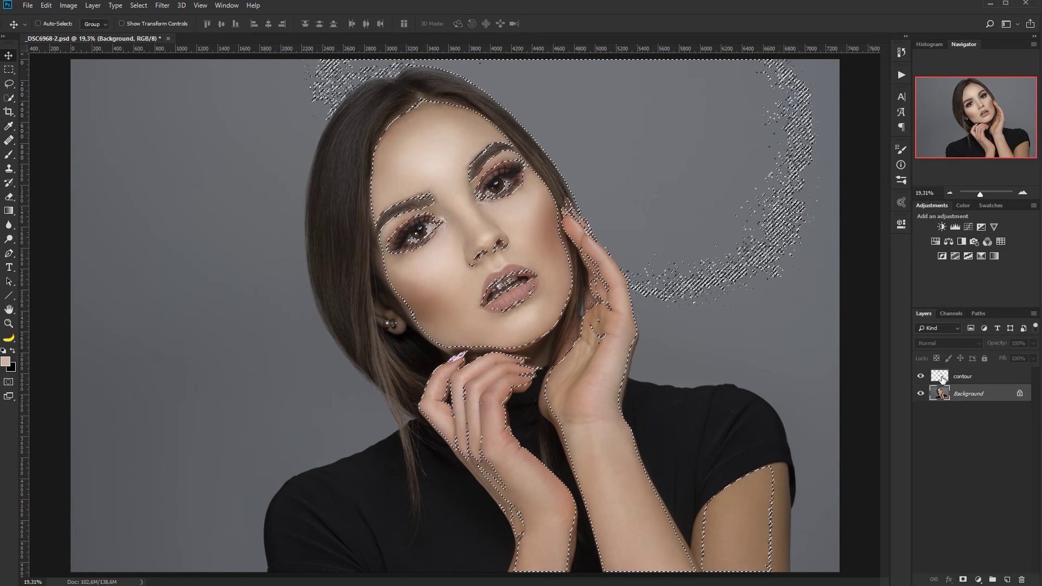
pyautogui.click(963, 376)
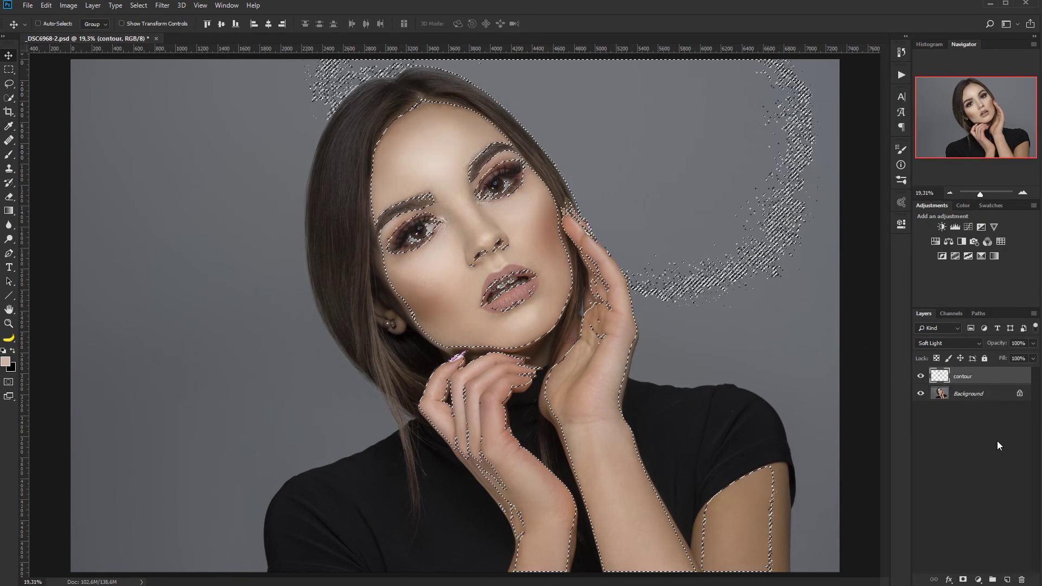
pyautogui.click(963, 579)
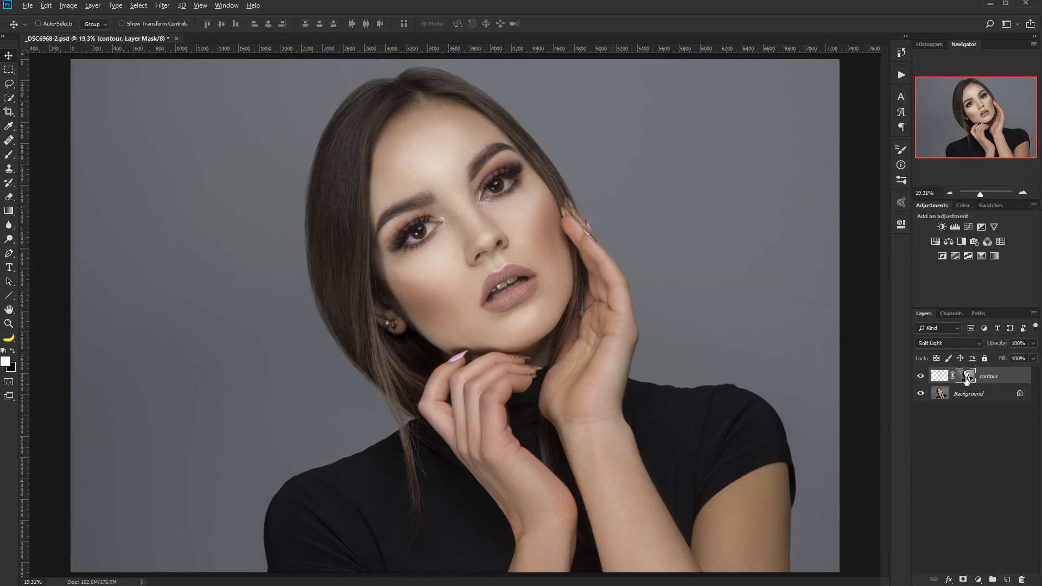
# - Examine the contour layer's mask on its own in black and white, then return to the normal image view
pyautogui.keyDown('alt'); pyautogui.click(965, 379); pyautogui.keyUp('alt')
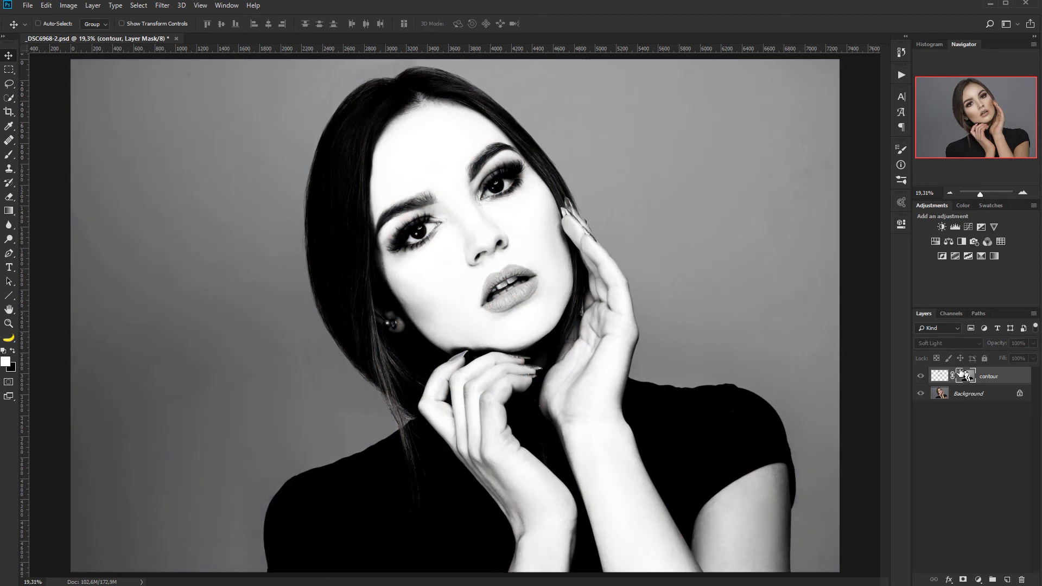
pyautogui.keyDown('alt'); pyautogui.click(966, 377); pyautogui.keyUp('alt')
pyautogui.keyDown('alt'); pyautogui.click(969, 378); pyautogui.keyUp('alt')
pyautogui.press('alt')
pyautogui.keyDown('alt'); pyautogui.click(966, 378); pyautogui.keyUp('alt')
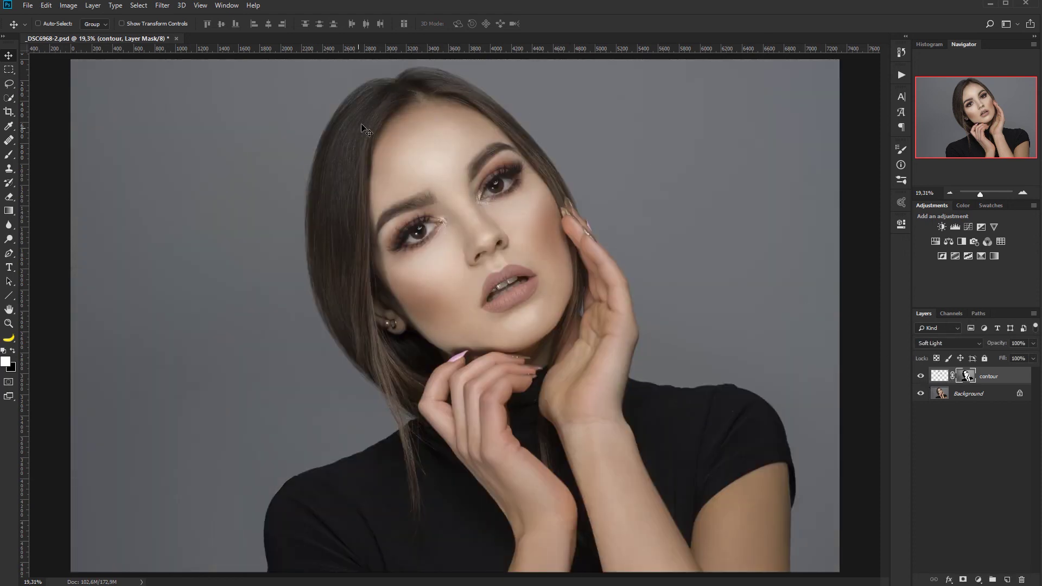
# - Compare the portrait with and without the masked contouring by toggling the contour layer's visibility
pyautogui.click(920, 377)
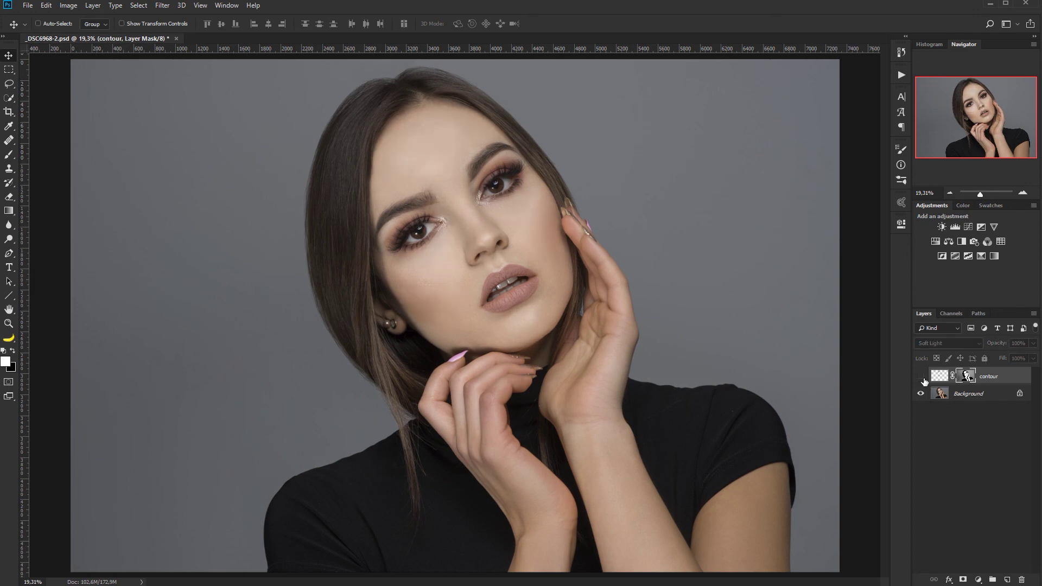
pyautogui.click(923, 378)
pyautogui.click(925, 381)
pyautogui.click(925, 381)
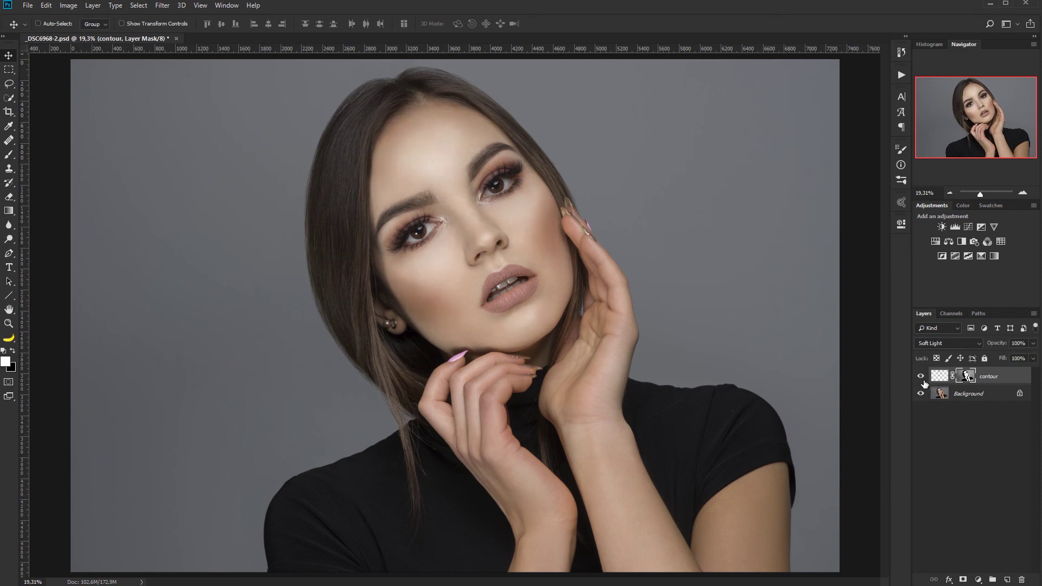
pyautogui.click(925, 382)
pyautogui.click(924, 380)
# - Target the contour layer's paint content instead of its mask and reduce the layer's opacity to 64%
pyautogui.click(939, 375)
pyautogui.click(1032, 344)
pyautogui.moveTo(1000, 358); pyautogui.dragTo(1014, 356)
# - Examine the softened contouring before and after on the whole portrait by hiding and showing the contour layer, leaving it shown
pyautogui.click(921, 376)
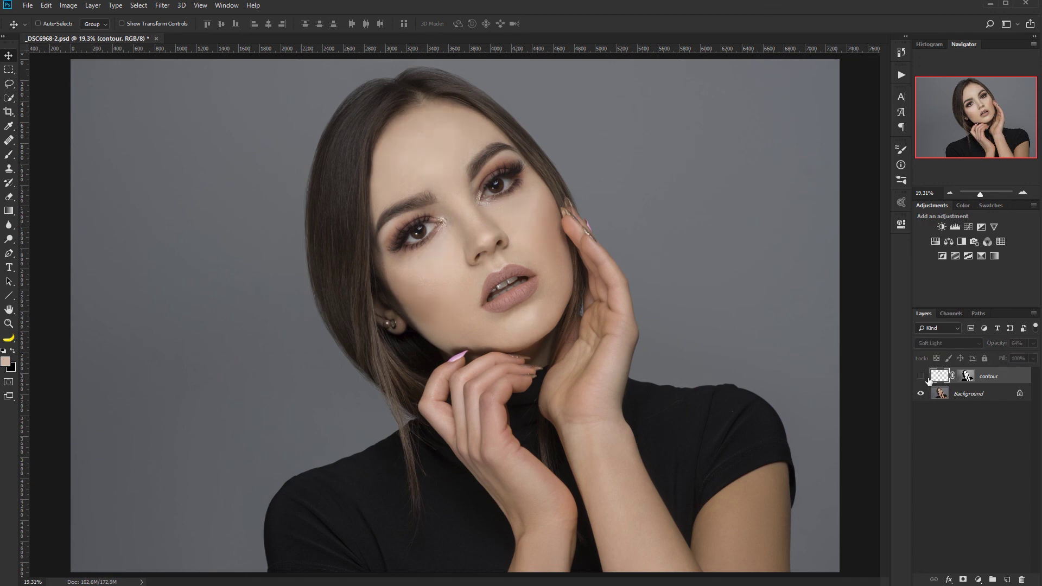
pyautogui.click(920, 377)
pyautogui.press('z')
pyautogui.moveTo(785, 363)
pyautogui.mouseDown()
pyautogui.moveTo(754, 356)
pyautogui.moveTo(780, 362)
pyautogui.mouseUp()
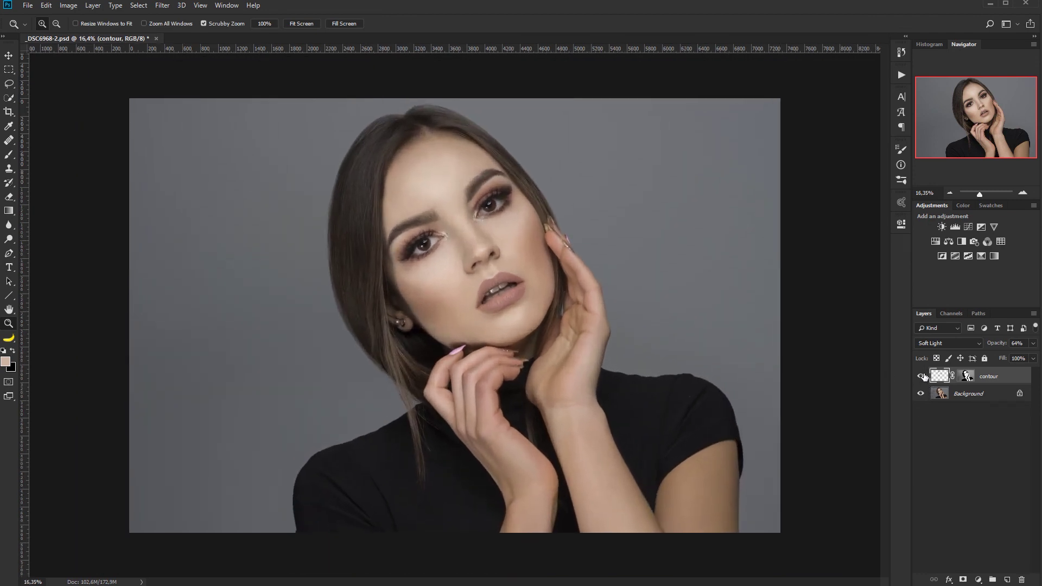
pyautogui.click(922, 377)
pyautogui.click(921, 376)
pyautogui.click(921, 377)
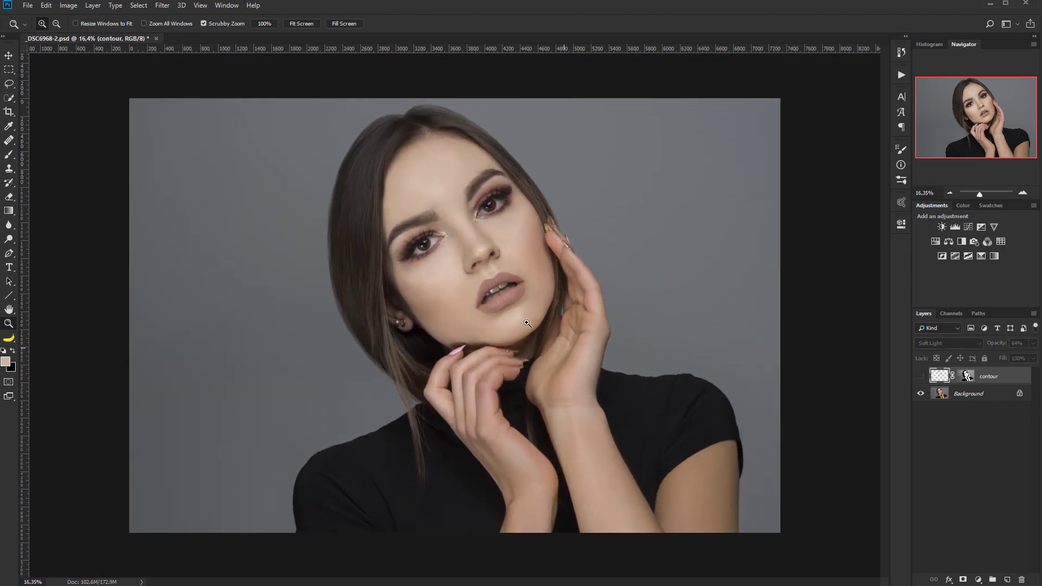
pyautogui.click(922, 377)
pyautogui.click(921, 377)
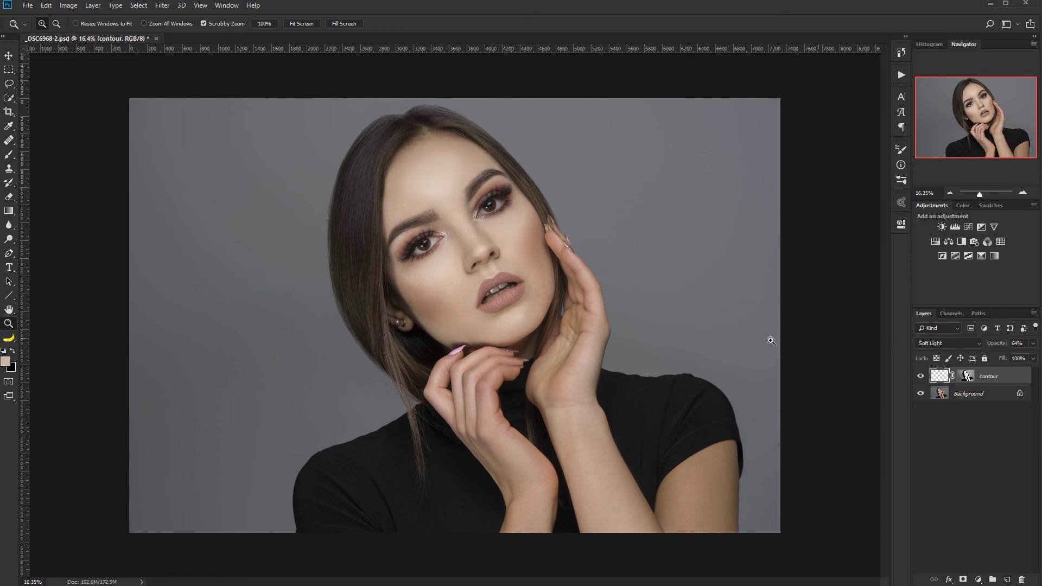